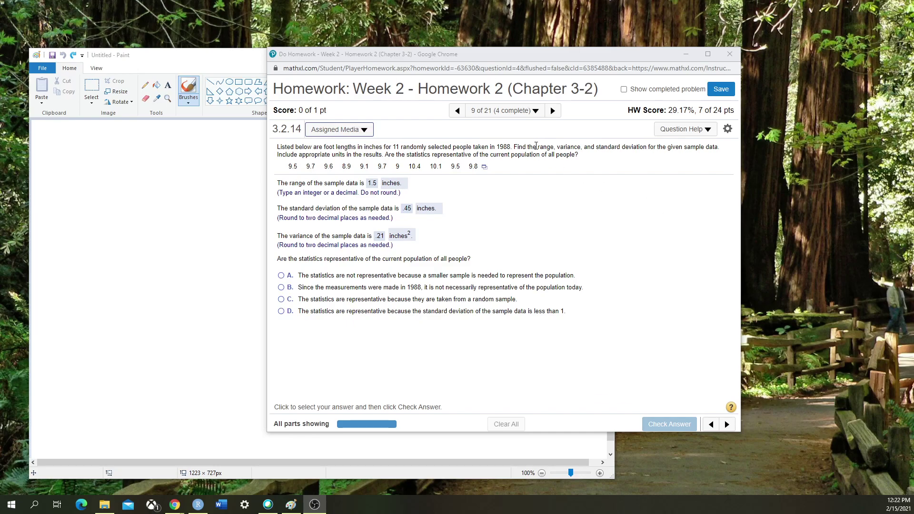
- Highlight the question wording and open the foot-length data table's export menu
click(540, 145)
drag(559, 146, 645, 147)
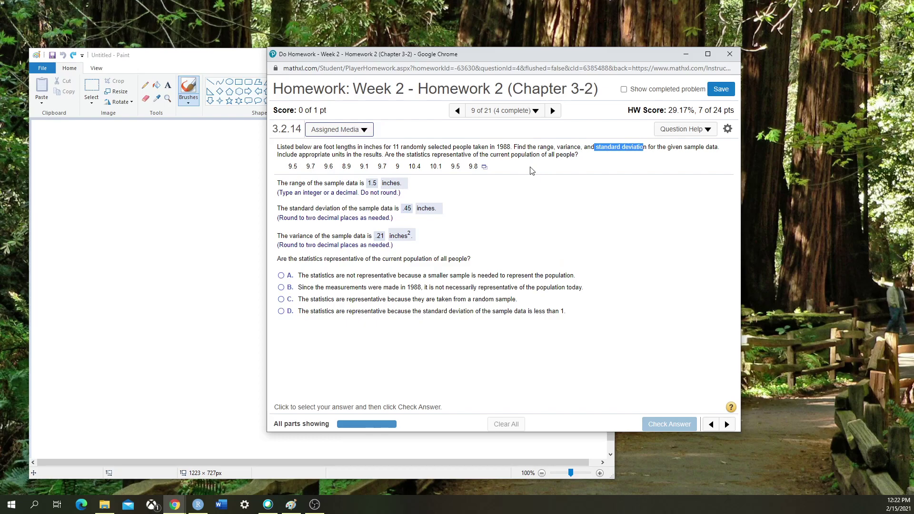
click(484, 167)
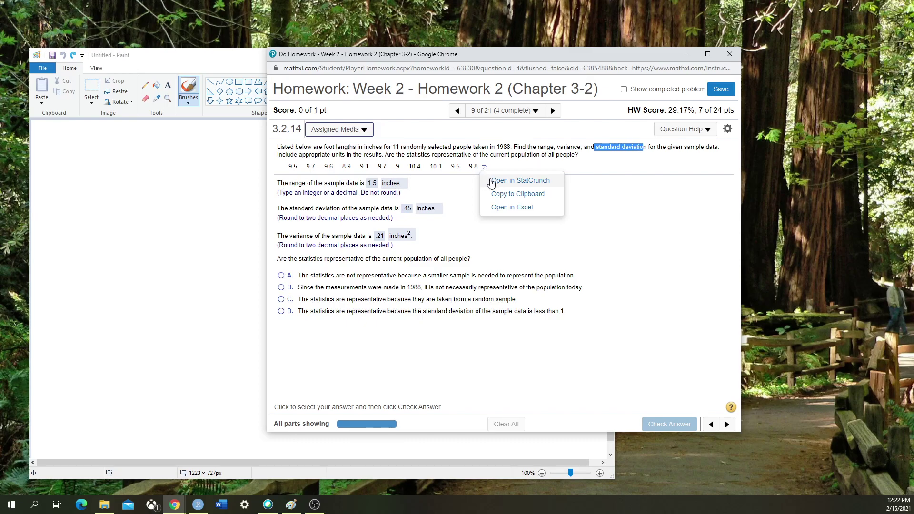
- Load the 11 foot lengths into StatCrunch as var1 and start Stat > Summary Stats > Columns
click(497, 183)
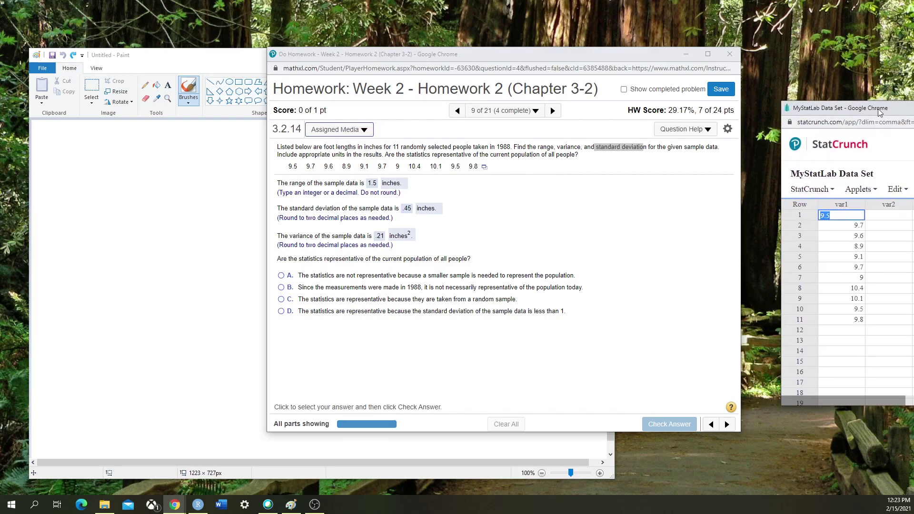
drag(880, 97, 537, 96)
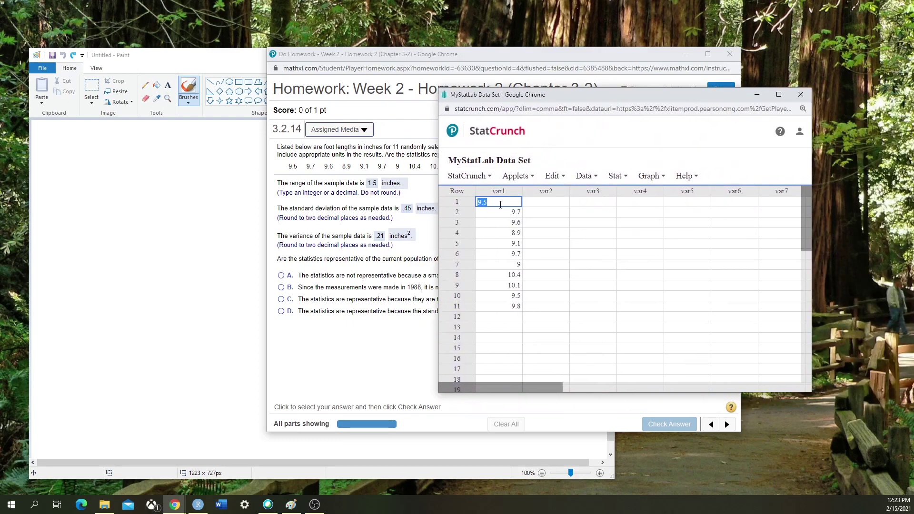
click(614, 176)
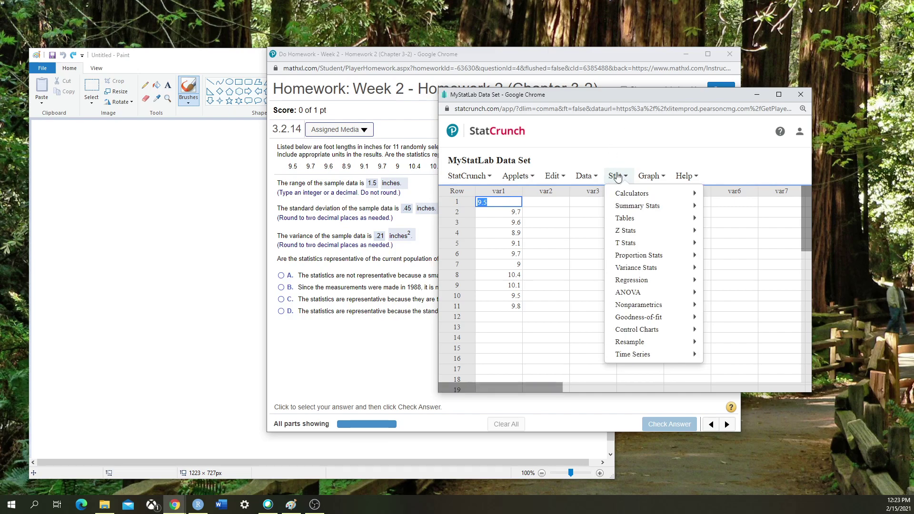
mouse_move(628, 207)
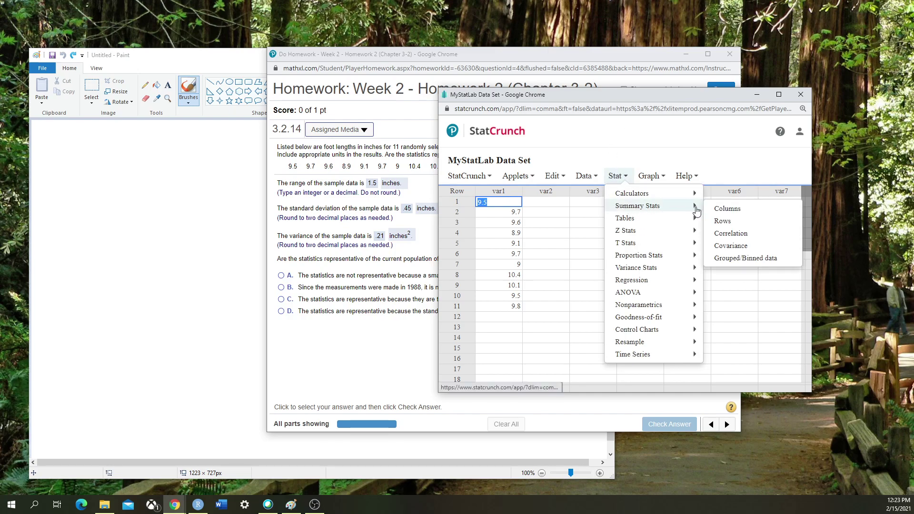
click(720, 208)
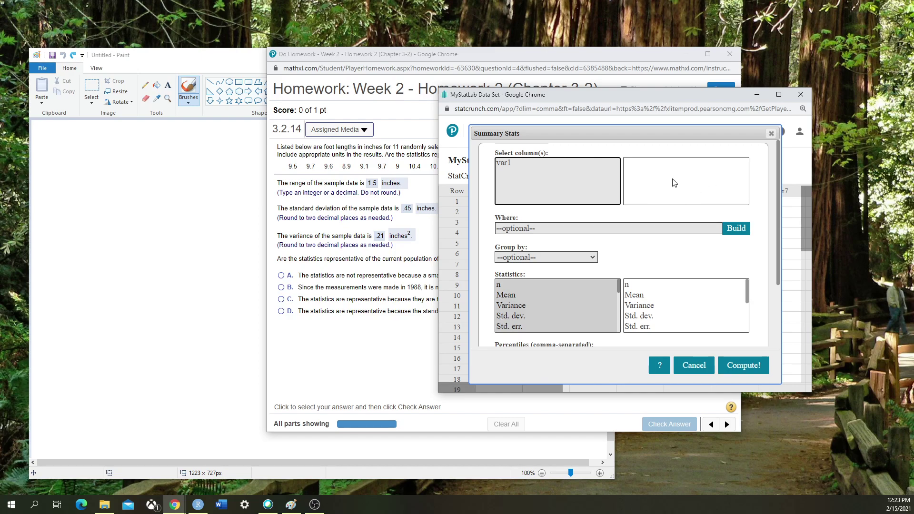
- Choose var1 as the column to summarize and enlarge the StatCrunch windows
click(504, 163)
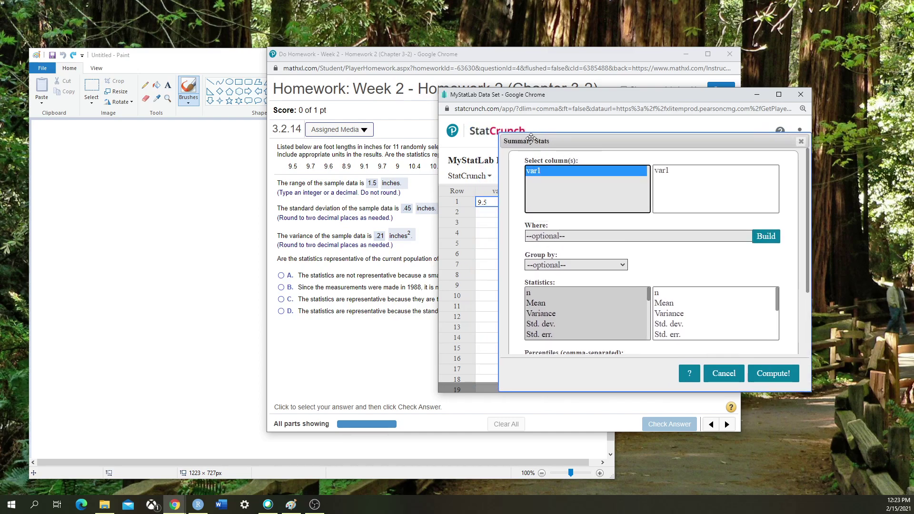
drag(436, 86, 386, 66)
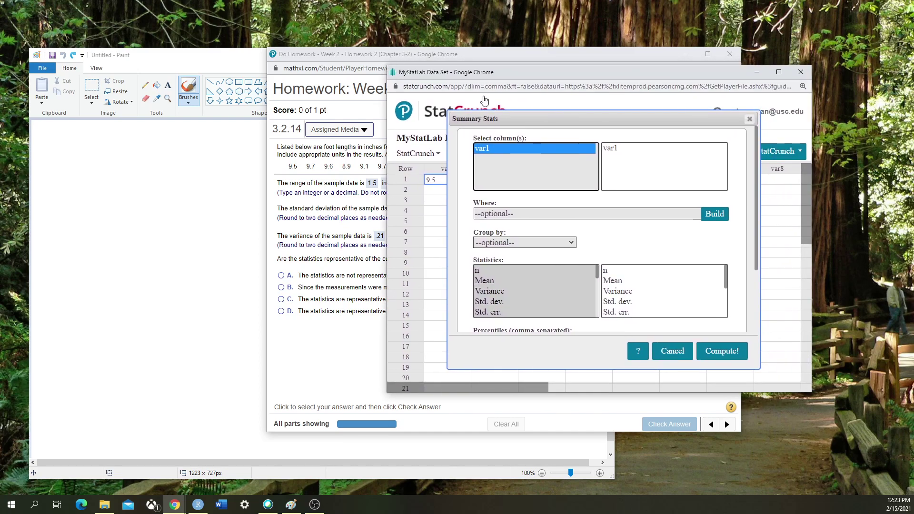
drag(488, 118, 525, 130)
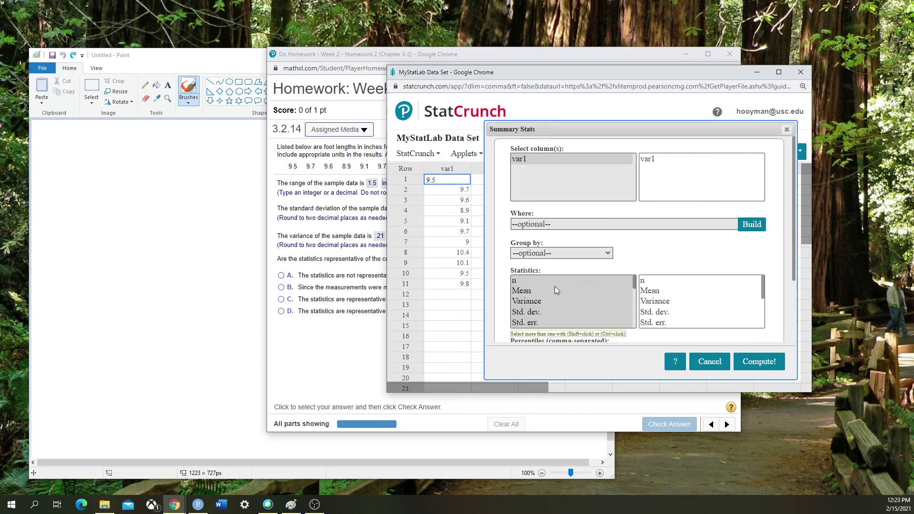
scroll(530, 286, down, 1)
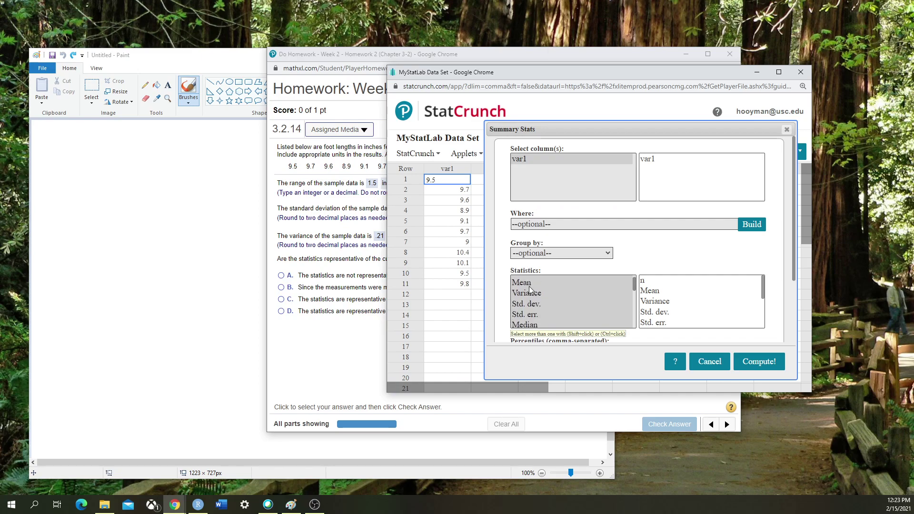
scroll(529, 286, down, 3)
scroll(546, 291, up, 5)
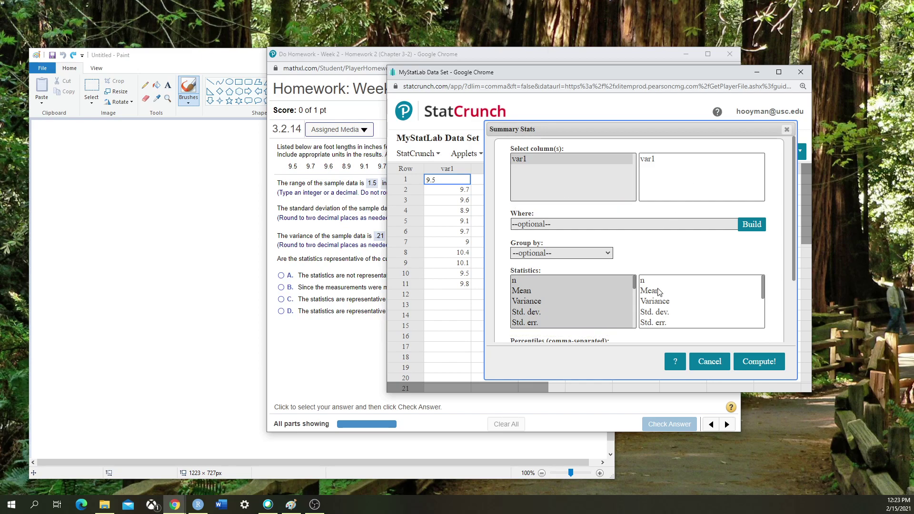
scroll(676, 298, down, 3)
scroll(676, 298, up, 3)
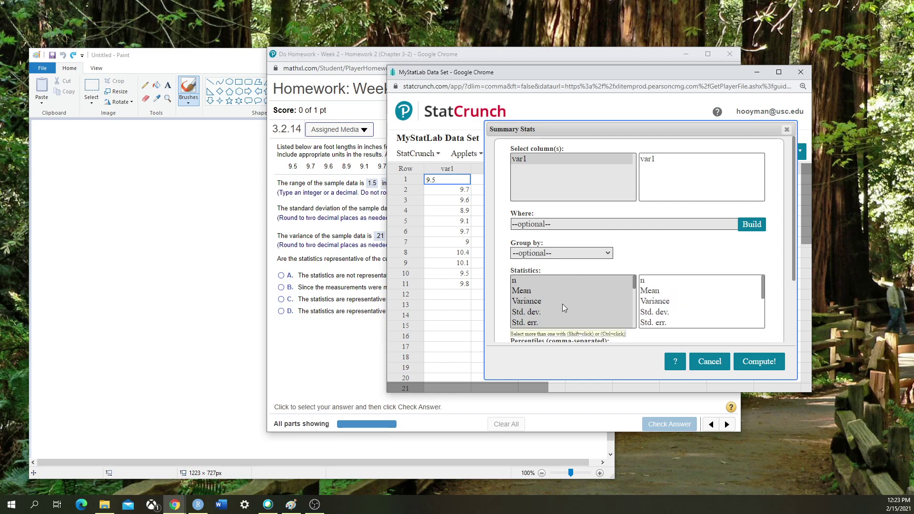
scroll(552, 296, down, 3)
scroll(555, 311, up, 1)
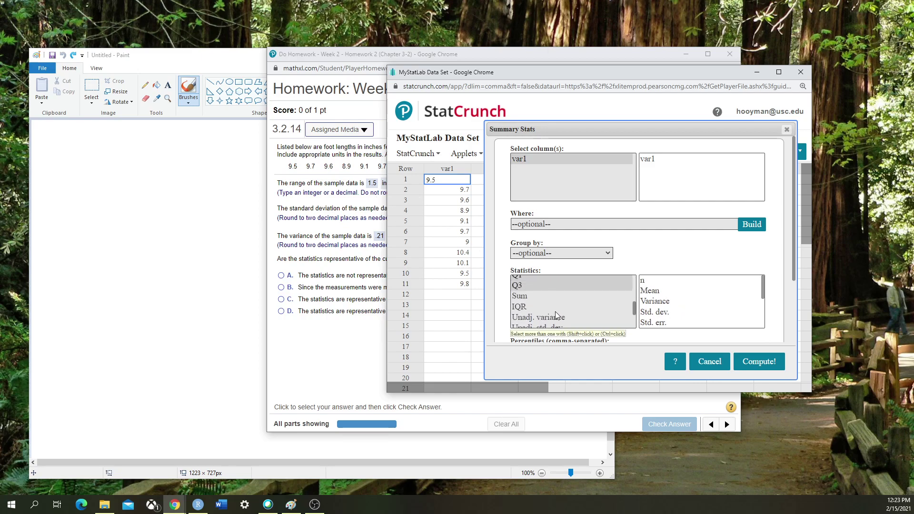
scroll(556, 310, up, 2)
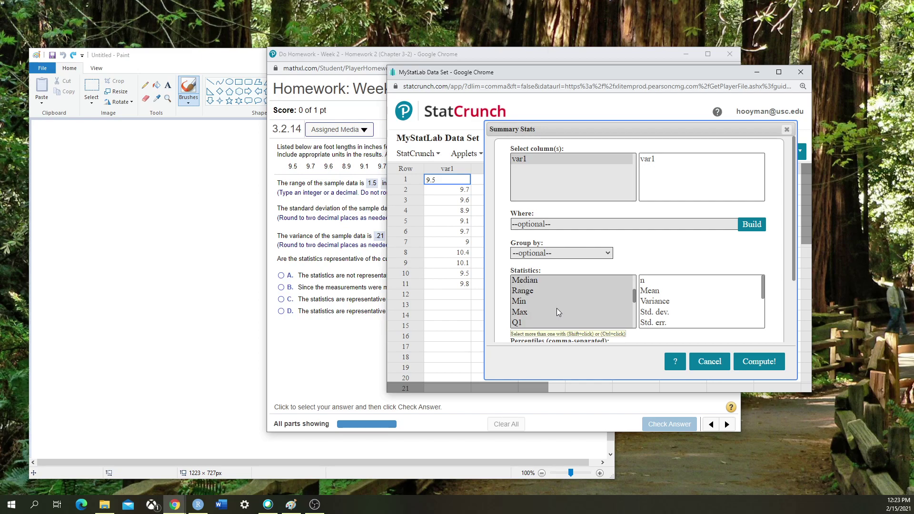
- Pick Range, Std. dev. and Variance as the only statistics to report
click(532, 292)
scroll(544, 300, up, 2)
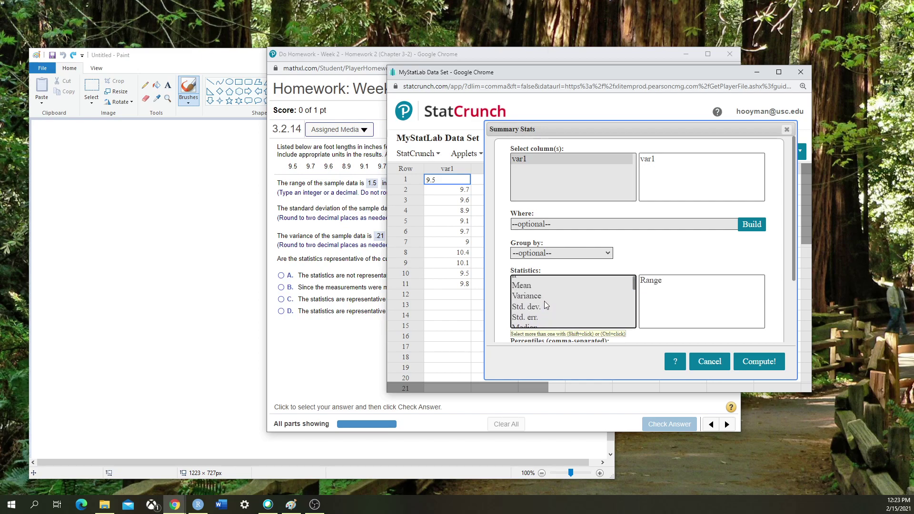
ctrl+click(538, 309)
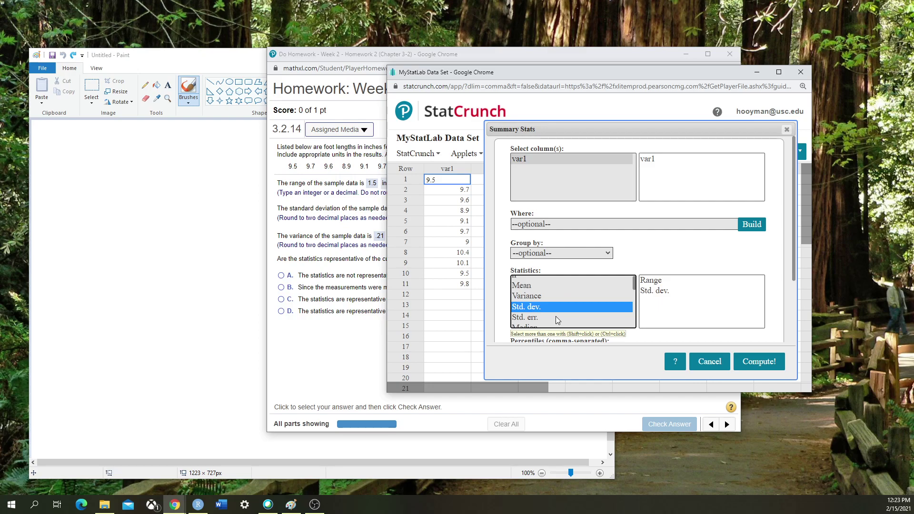
ctrl+click(529, 296)
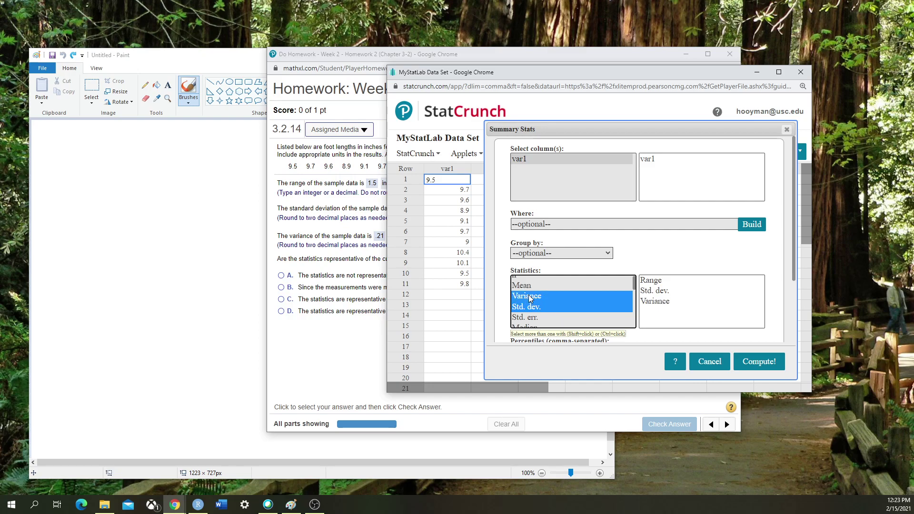
- Compute var1's summary (Range 1.5, Std. dev. 0.45407248, Variance 0.20618182) and bring the homework forward
click(761, 362)
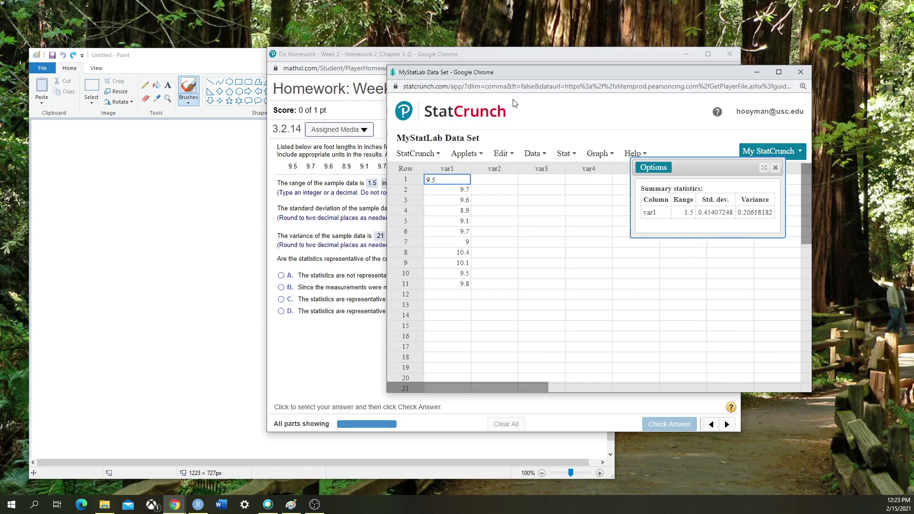
drag(535, 74, 605, 101)
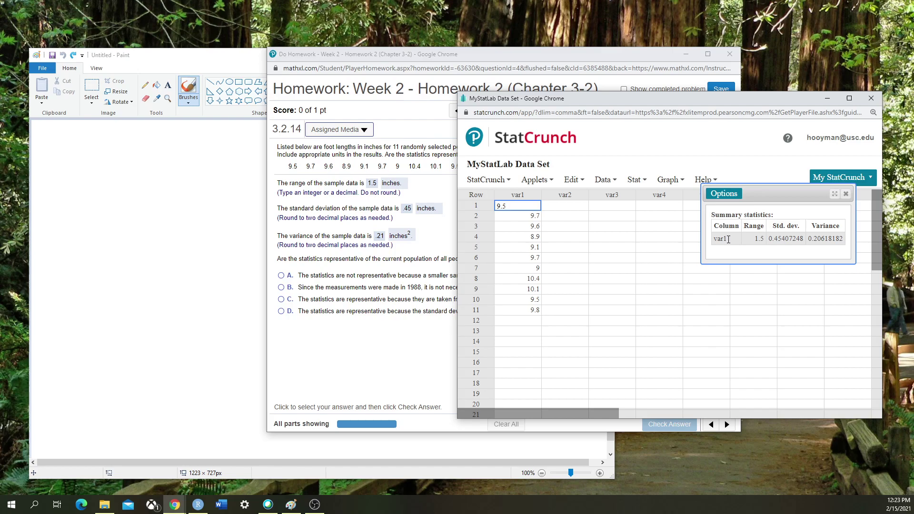
double_click(724, 238)
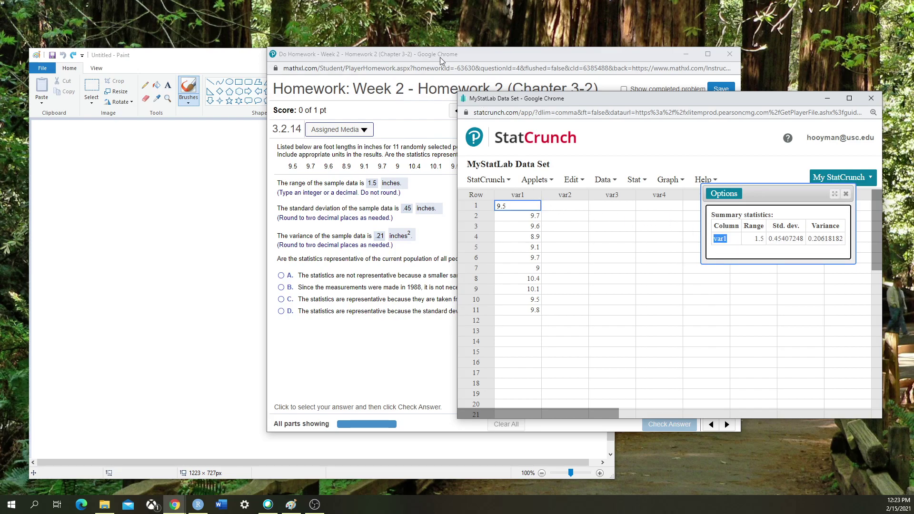
drag(441, 55, 373, 53)
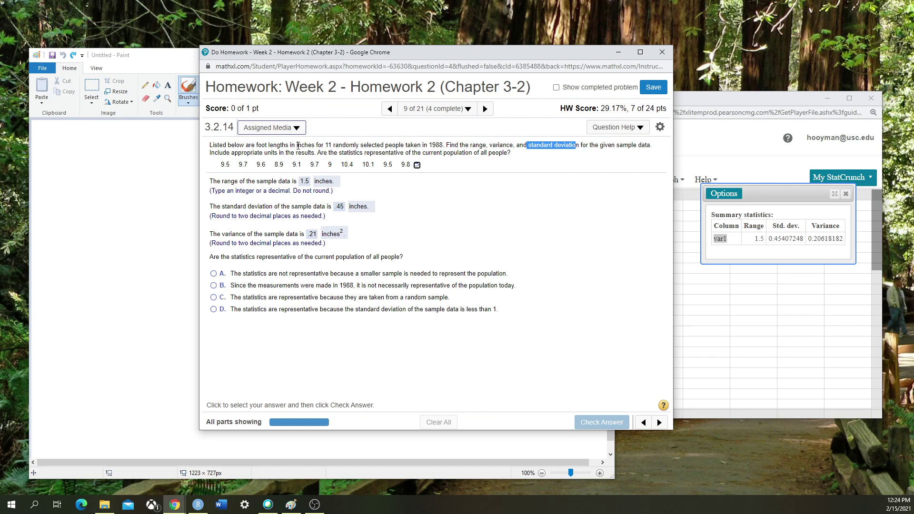
- Answer with range 1.5, standard deviation .45 and variance .21, reading StatCrunch's results
drag(296, 146, 363, 146)
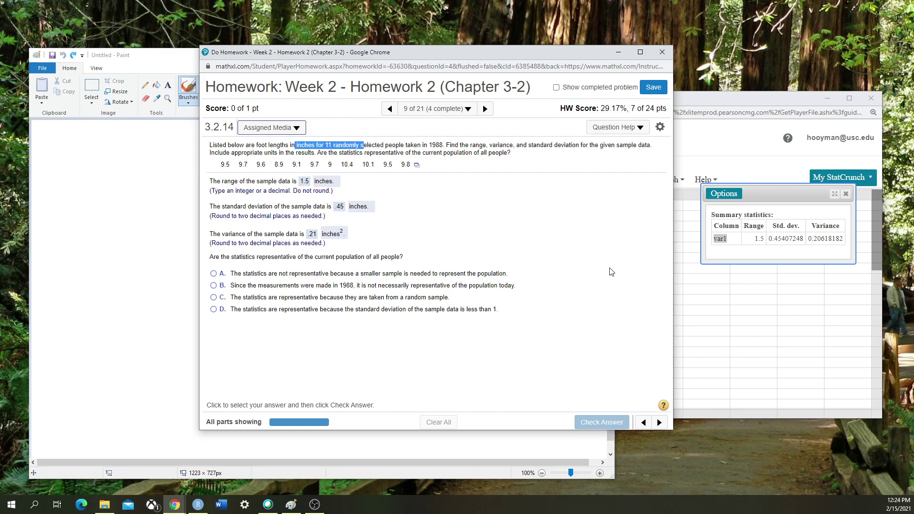
click(775, 238)
drag(774, 238, 785, 238)
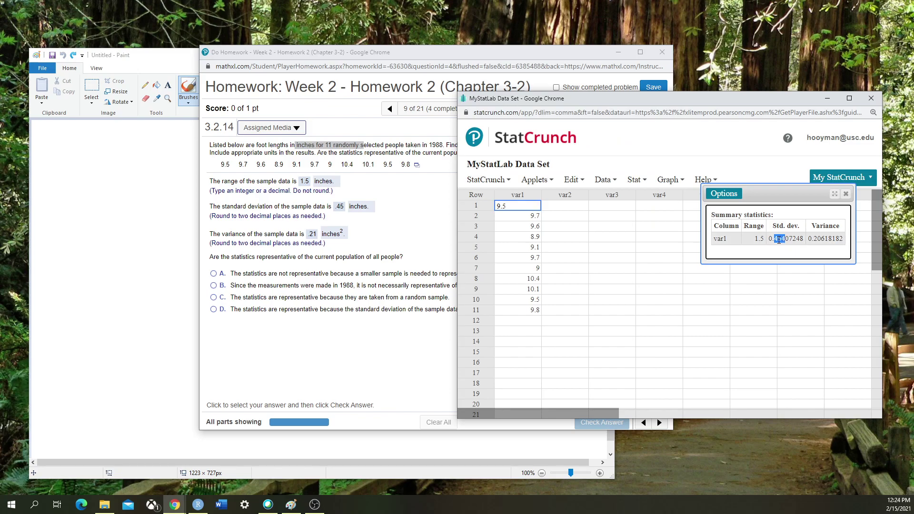
click(370, 243)
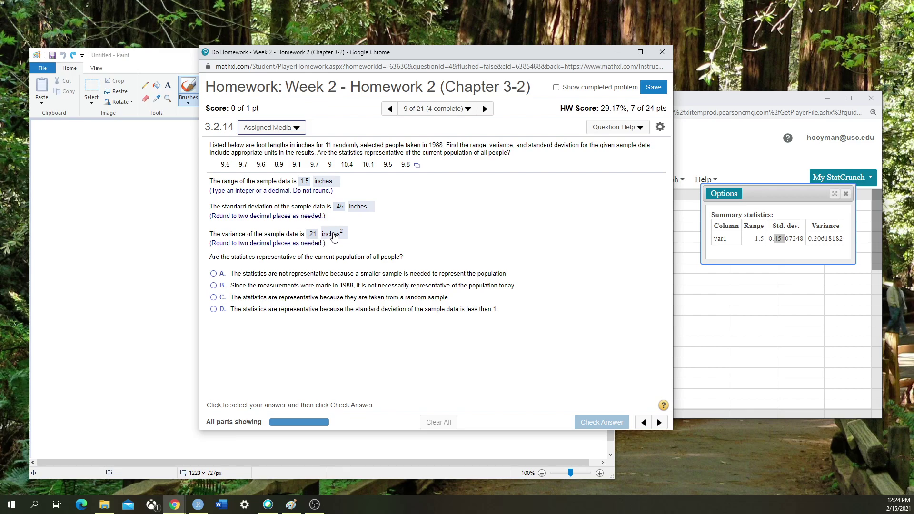
click(815, 238)
drag(815, 238, 821, 246)
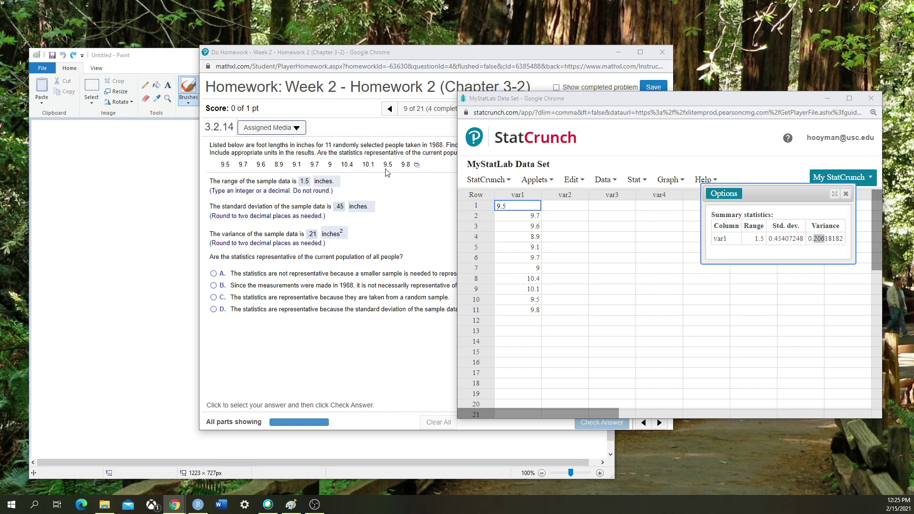
- Handwrite Var with Σ(xᵢ − x̄)² over n − 1 on the Paint whiteboard
click(167, 56)
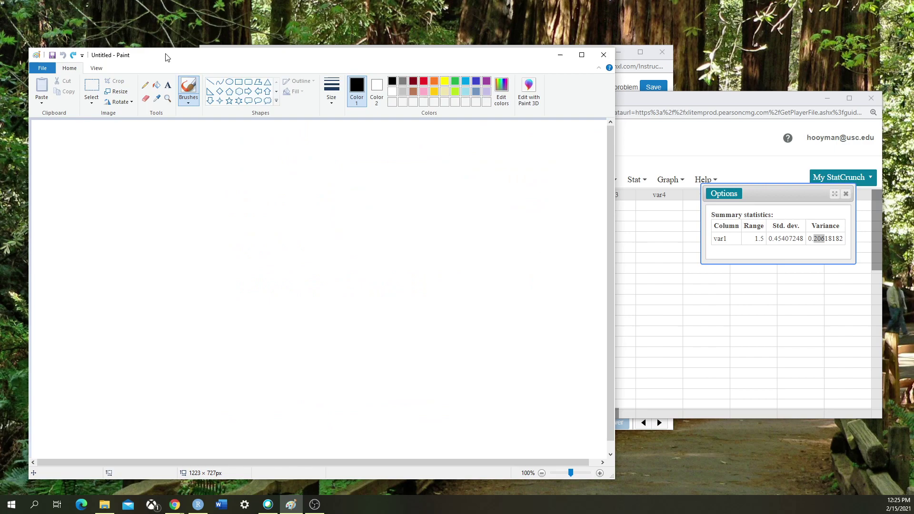
mouse_move(120, 193)
mouse_down()
mouse_move(128, 215)
mouse_move(132, 190)
mouse_move(140, 208)
mouse_move(187, 177)
mouse_move(200, 184)
mouse_move(190, 188)
mouse_move(224, 198)
mouse_up()
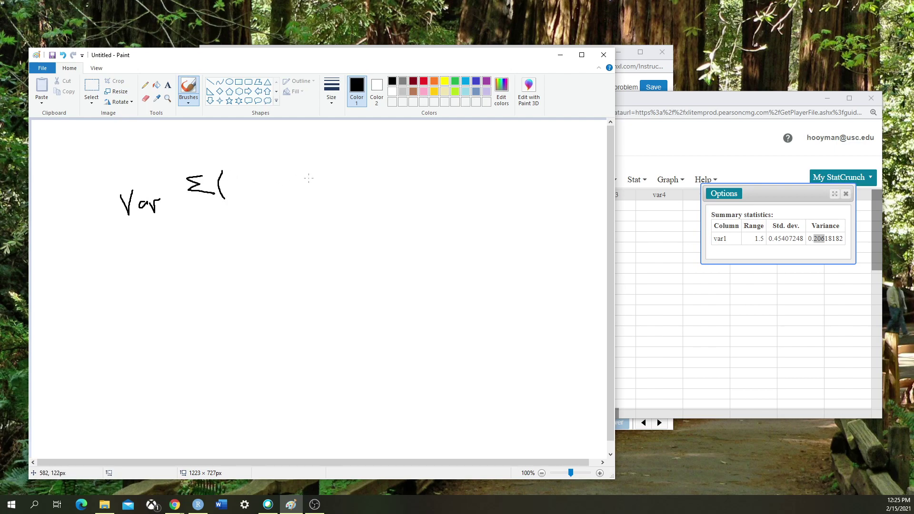
drag(317, 166, 319, 190)
drag(233, 180, 235, 192)
drag(289, 177, 294, 190)
drag(180, 212, 315, 206)
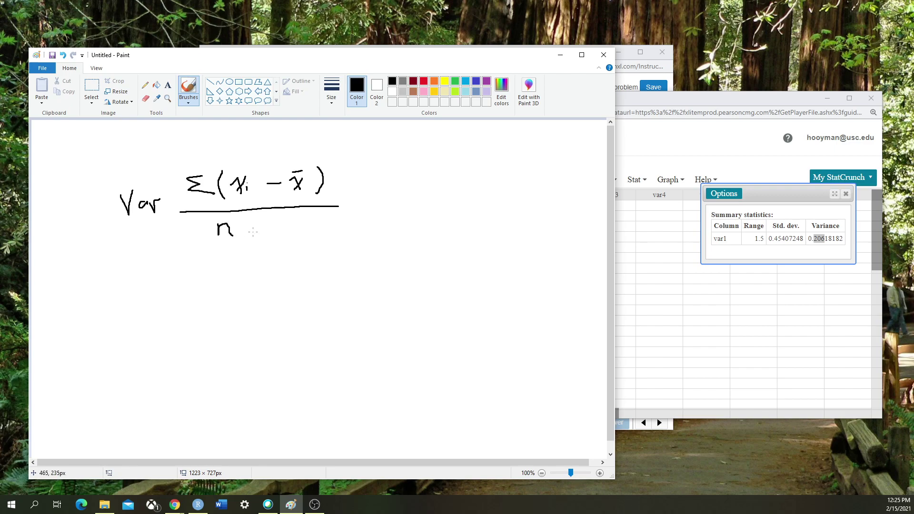
drag(243, 230, 251, 230)
click(447, 47)
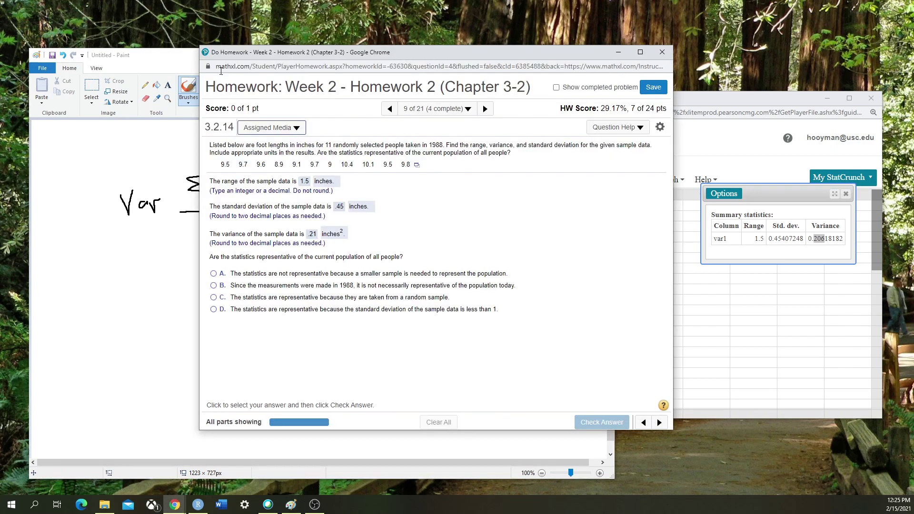
click(175, 56)
drag(327, 162, 335, 170)
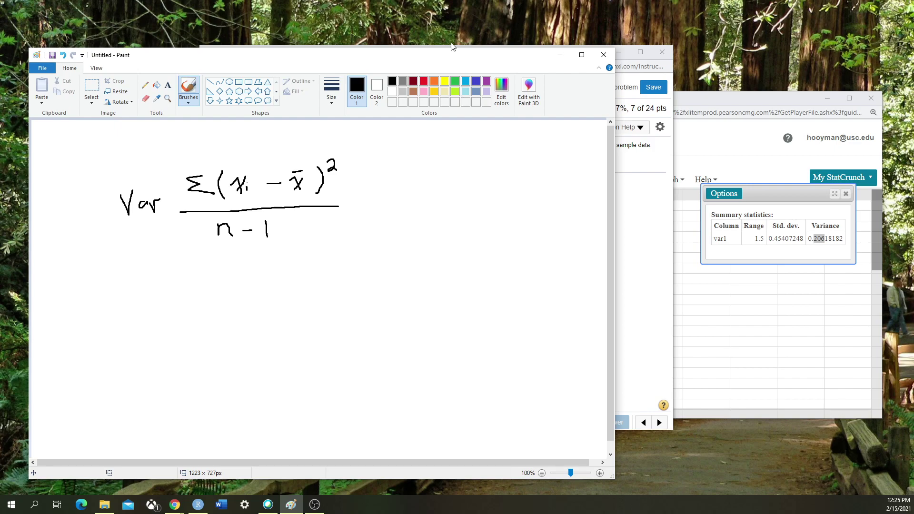
- Move the homework window aside so the whiteboard formula is uncovered
click(373, 45)
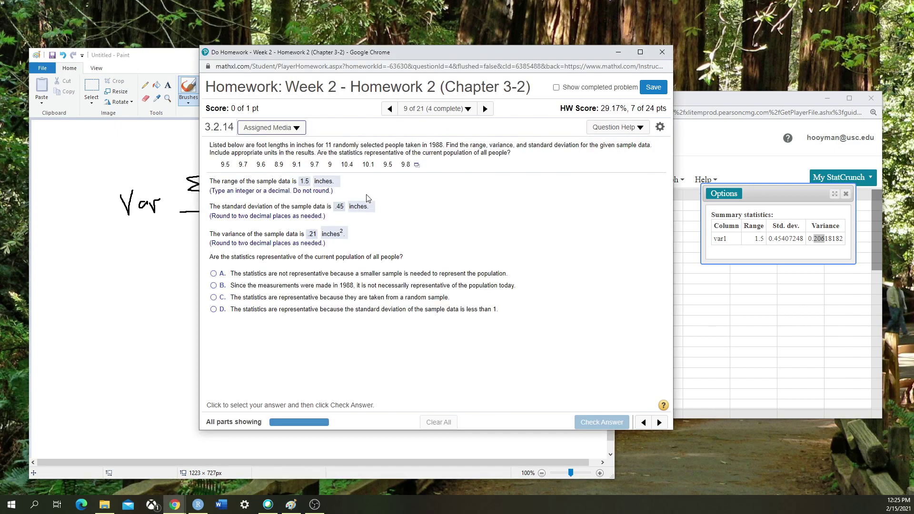
drag(320, 52, 421, 49)
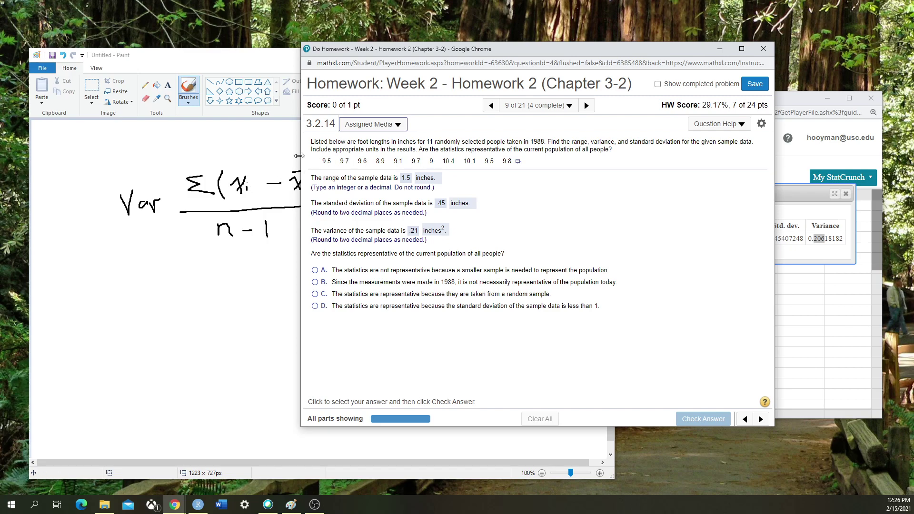
click(266, 66)
key(alt+Tab)
click(246, 66)
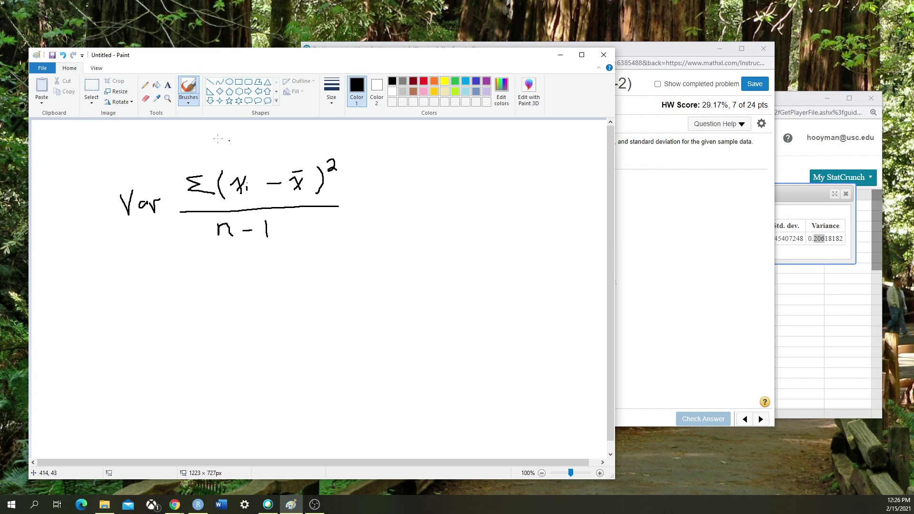
click(645, 50)
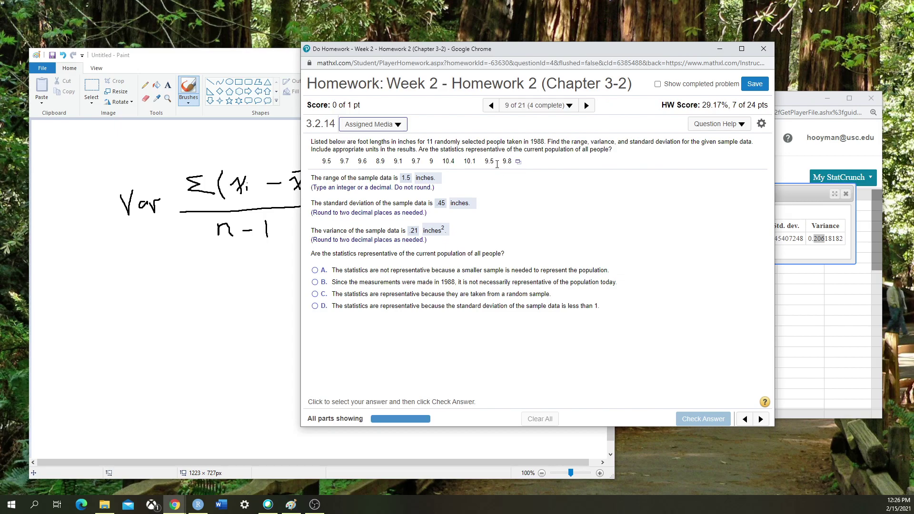
click(262, 58)
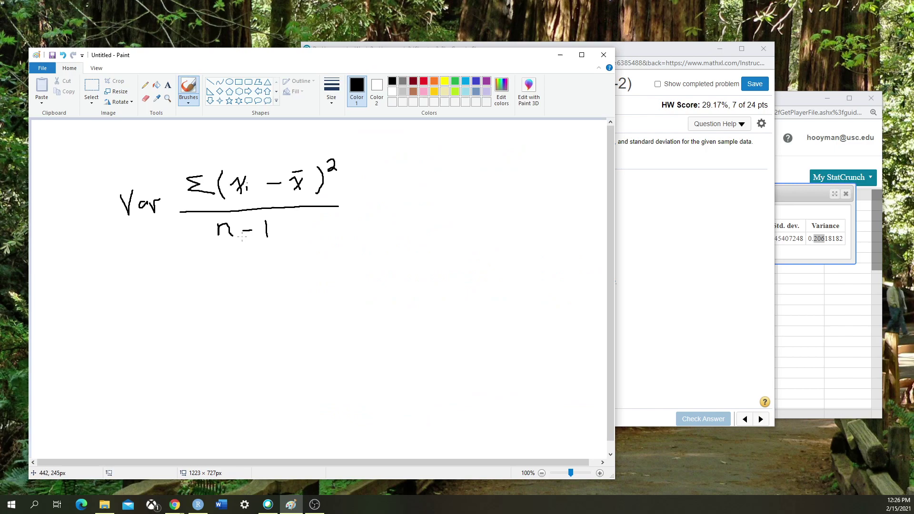
- Add an equals sign after Var and circle the exponent 2
drag(166, 208, 174, 205)
mouse_move(327, 159)
mouse_down()
mouse_move(339, 173)
mouse_move(330, 153)
mouse_up()
click(655, 49)
click(235, 58)
click(635, 54)
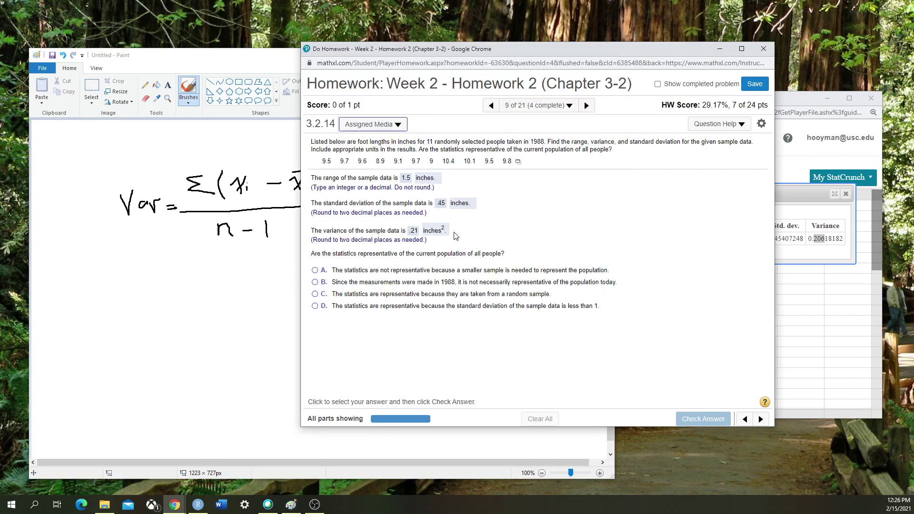
click(278, 65)
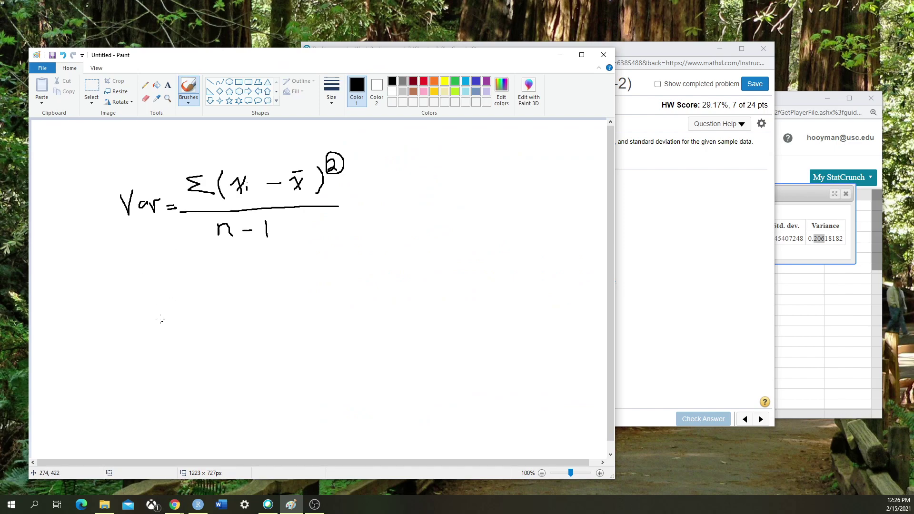
- Brush 'SD =' followed by √Var² below the variance formula, then return to the homework
mouse_move(196, 293)
mouse_down()
mouse_move(204, 309)
mouse_move(212, 289)
mouse_move(214, 309)
mouse_move(242, 299)
mouse_up()
mouse_move(181, 305)
mouse_down()
mouse_move(180, 285)
mouse_move(255, 286)
mouse_up()
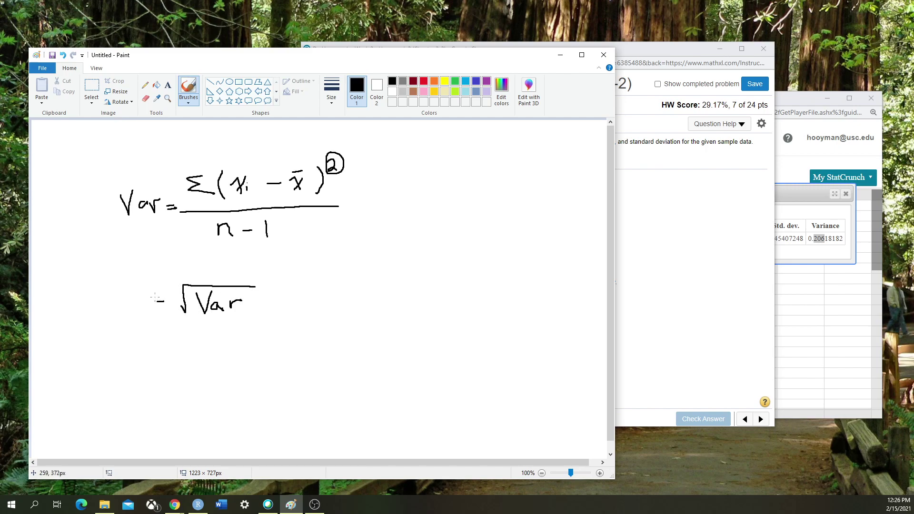
mouse_move(155, 296)
mouse_down()
mouse_move(123, 292)
mouse_move(112, 310)
mouse_move(133, 308)
mouse_up()
drag(133, 299, 130, 299)
drag(242, 294, 249, 298)
click(667, 53)
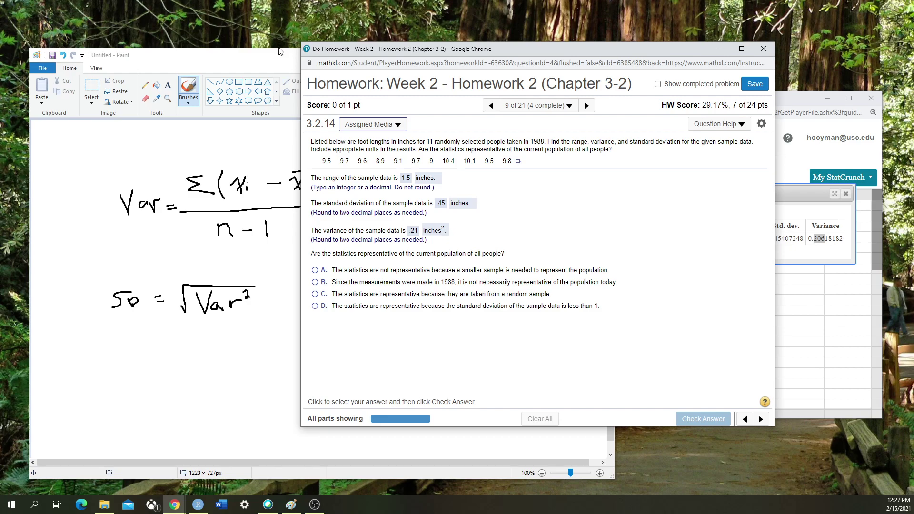
- Write SD = r/4, check StatCrunch's range, then add = 1.5/4 beside it
click(268, 60)
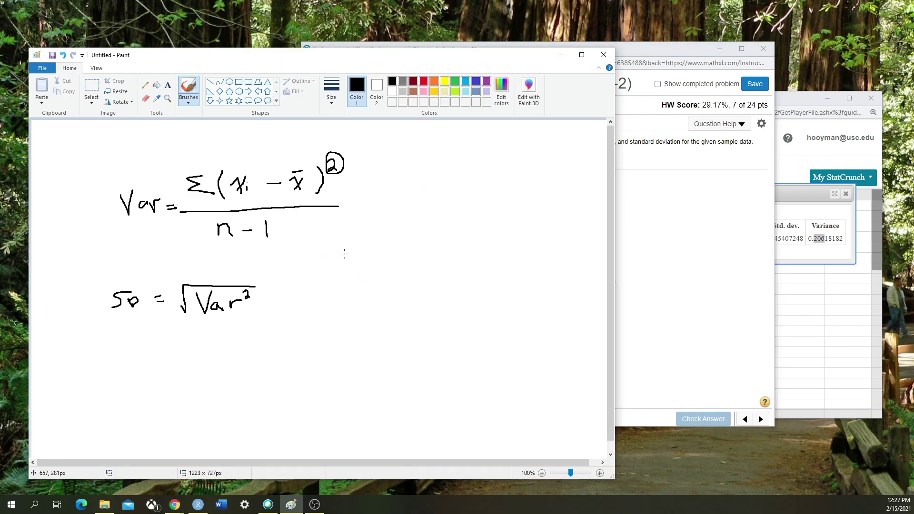
mouse_move(346, 252)
mouse_down()
mouse_move(333, 271)
mouse_move(360, 254)
mouse_move(358, 271)
mouse_move(382, 262)
mouse_up()
mouse_move(373, 257)
mouse_down()
mouse_move(422, 237)
mouse_move(431, 253)
mouse_move(421, 277)
mouse_up()
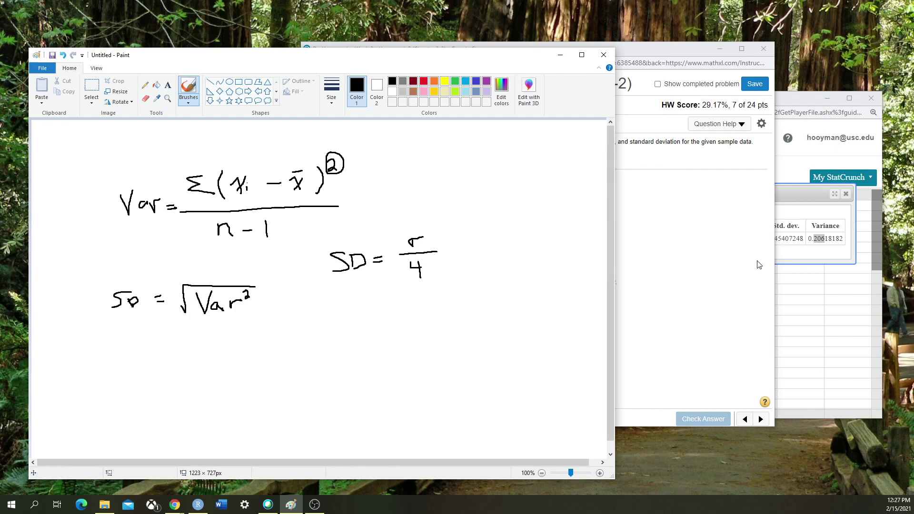
click(786, 194)
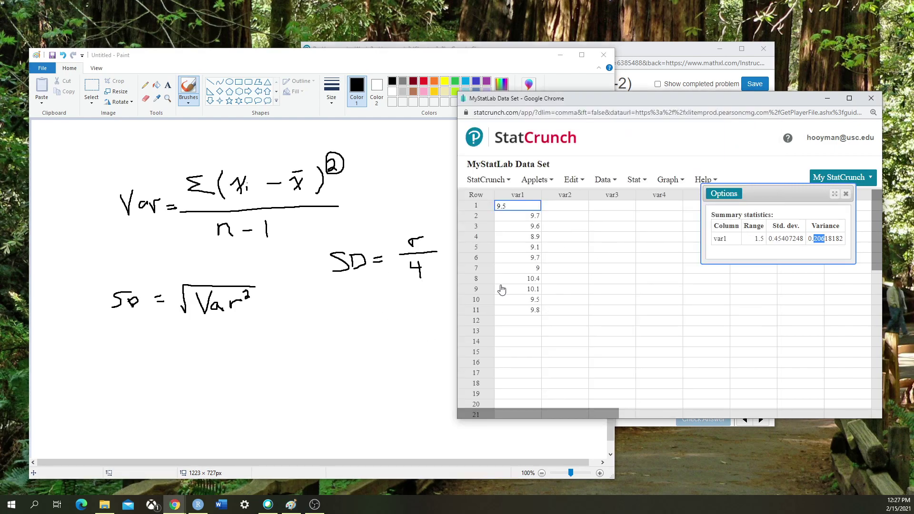
click(438, 58)
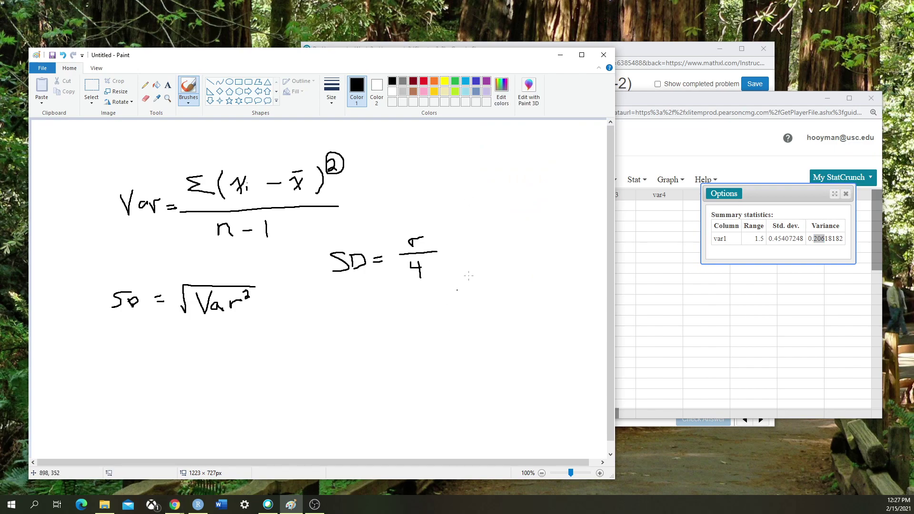
mouse_move(488, 215)
mouse_down()
mouse_move(509, 215)
mouse_move(489, 240)
mouse_move(518, 239)
mouse_move(500, 272)
mouse_up()
drag(452, 251, 461, 251)
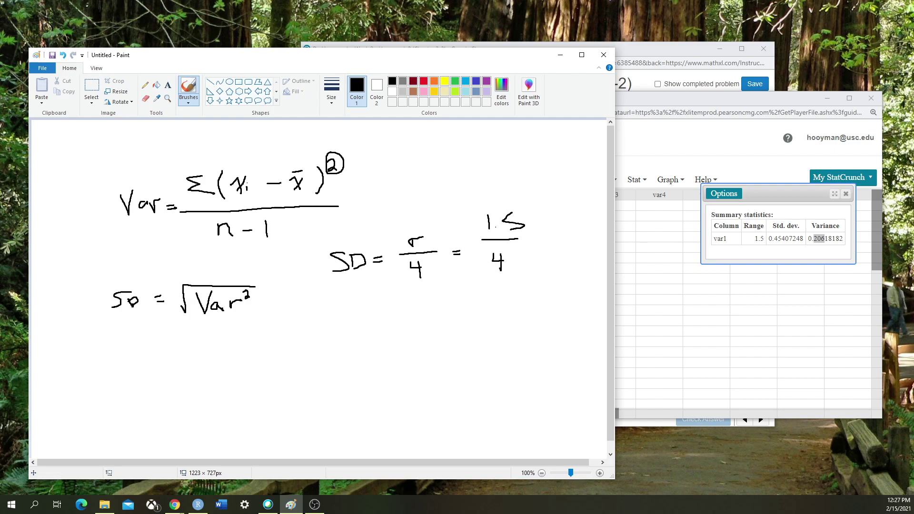
key(alt+Tab)
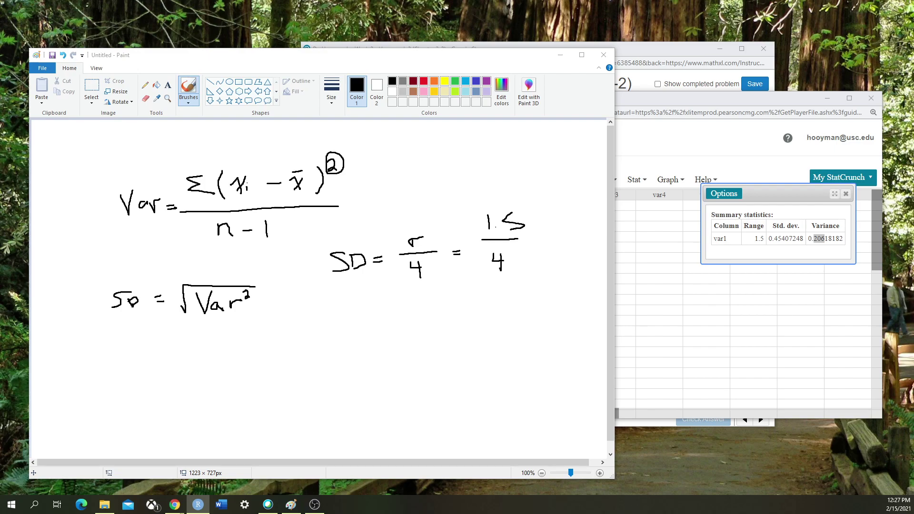
- Append = .375 after 1.5/4, box the r/4 term and write 'rule' above it
click(537, 248)
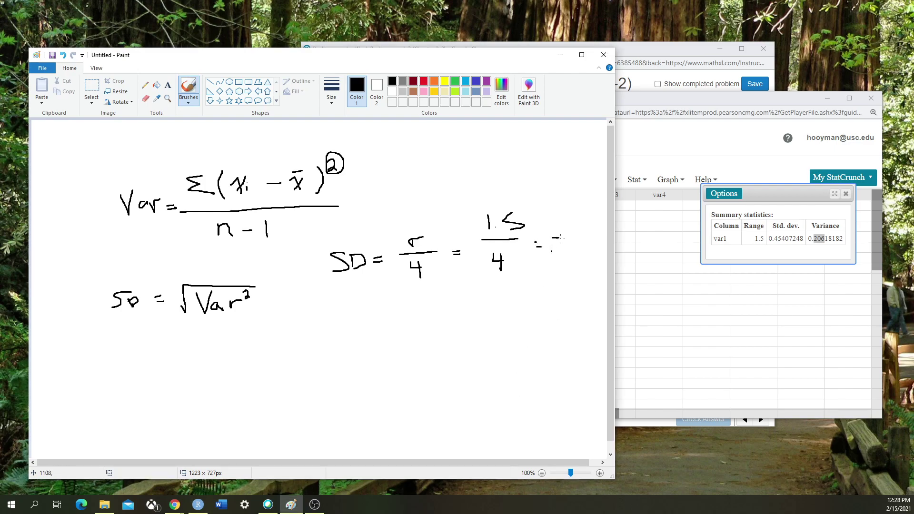
mouse_move(560, 237)
mouse_down()
mouse_move(563, 253)
mouse_move(589, 250)
mouse_up()
mouse_move(398, 228)
mouse_down()
mouse_move(396, 275)
mouse_move(439, 282)
mouse_move(438, 231)
mouse_move(380, 226)
mouse_up()
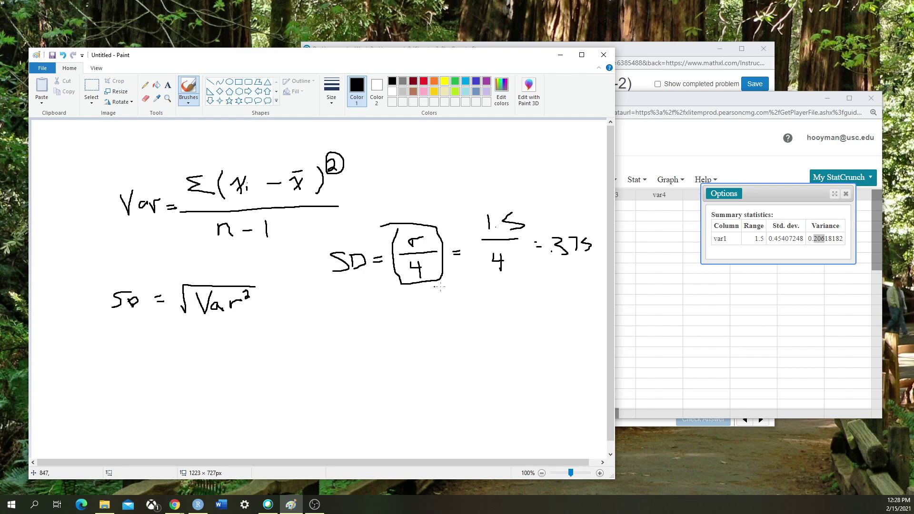
mouse_move(399, 185)
mouse_down()
mouse_move(400, 202)
mouse_move(420, 188)
mouse_up()
mouse_move(425, 175)
mouse_down()
mouse_move(424, 190)
mouse_move(442, 192)
mouse_up()
- Bring MyMathLab question 3.2.14 forward, showing range 1.5, SD .45 and variance .21
click(635, 56)
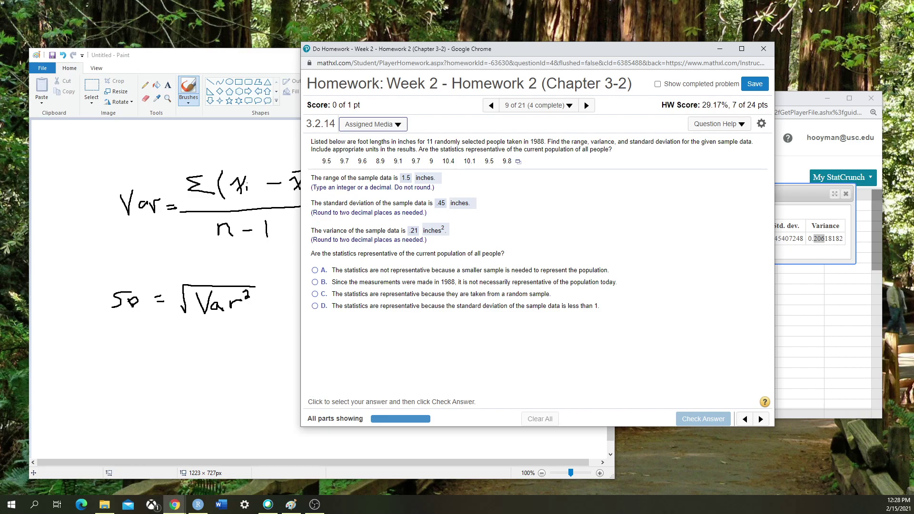
key(alt+Tab)
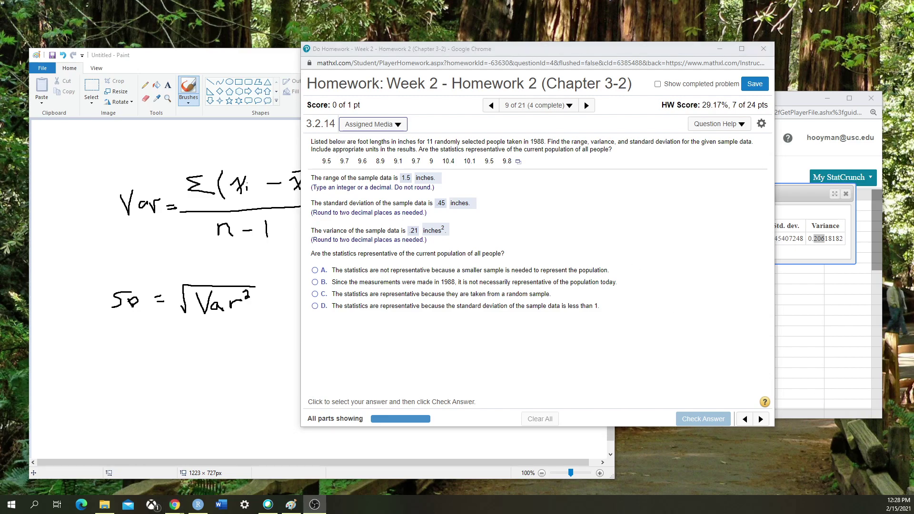